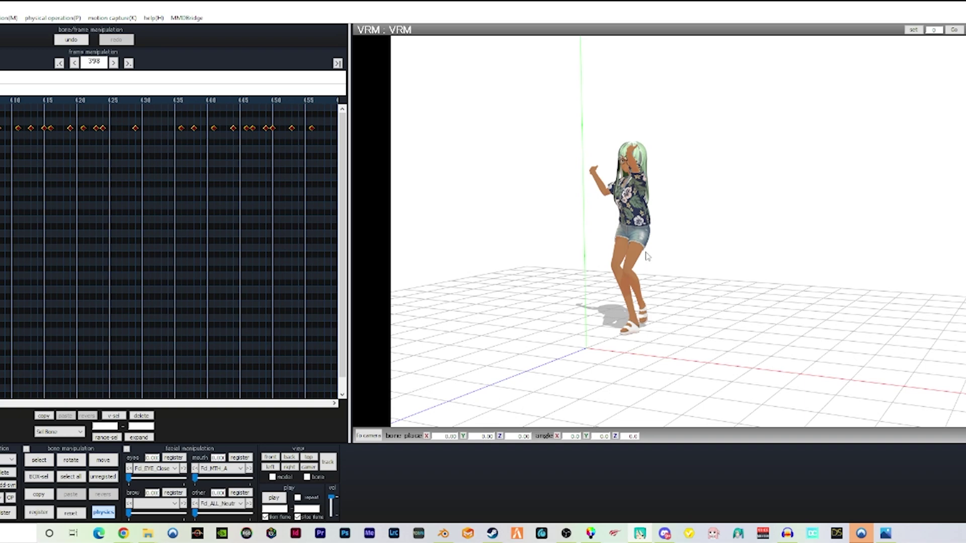
pyautogui.scroll(-1, 650, 248)
pyautogui.scroll(1, 654, 206)
pyautogui.scroll(1, 654, 204)
pyautogui.scroll(1, 657, 201)
# Step: Run the dance motion in MikuMikuMoving and halt playback near frame 710
pyautogui.moveTo(661, 200); pyautogui.dragTo(671, 197, button='middle')
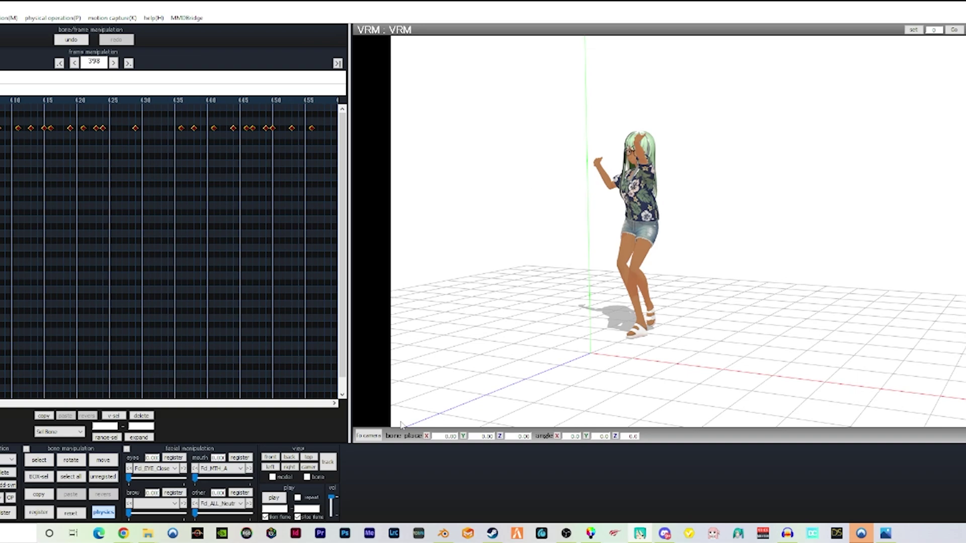
pyautogui.click(275, 500)
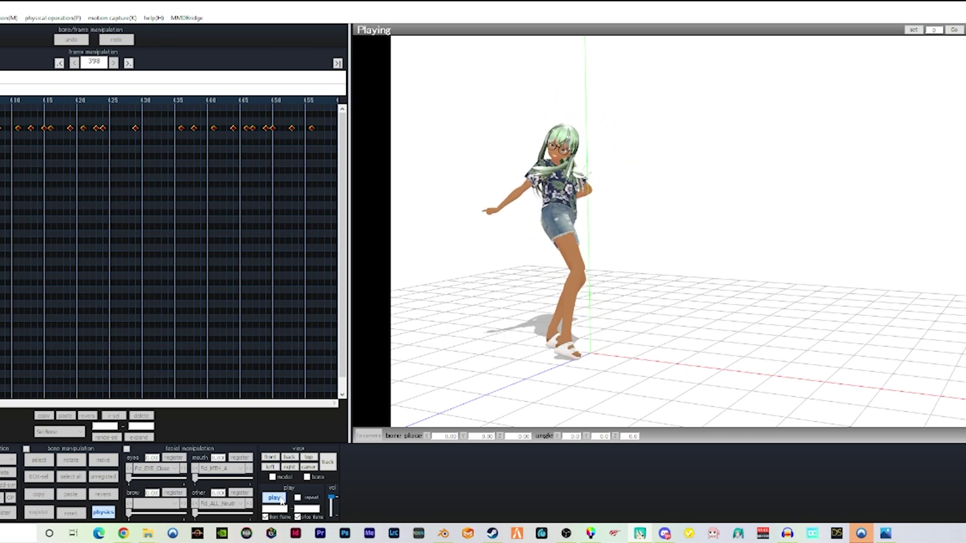
pyautogui.click(279, 500)
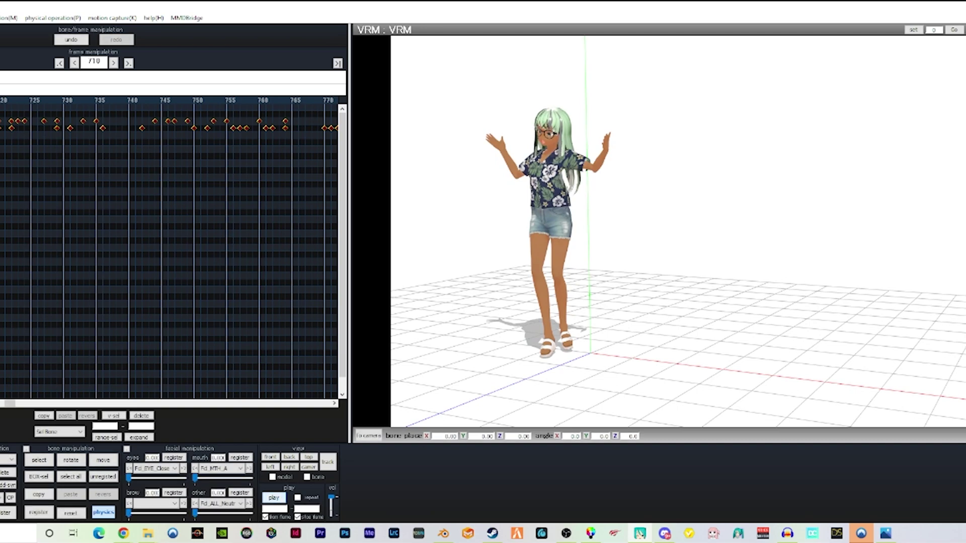
# Step: Import the MMD character's .pmx model file through the MMD Tools sidebar
pyautogui.click(444, 534)
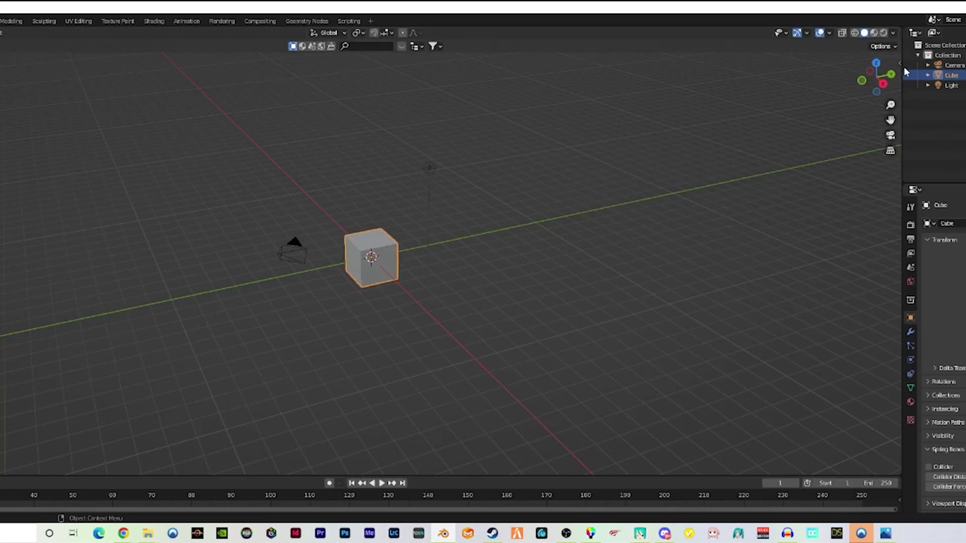
pyautogui.click(899, 69)
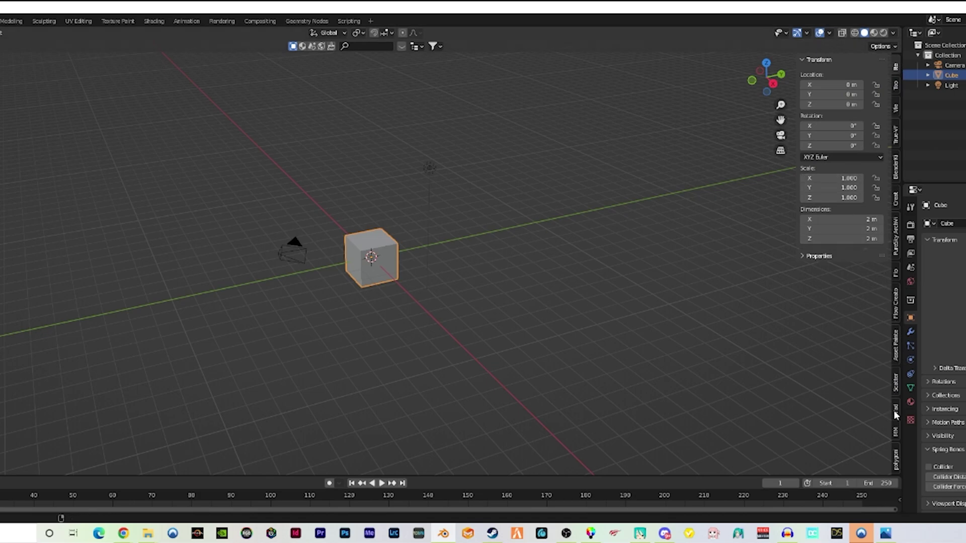
pyautogui.click(895, 440)
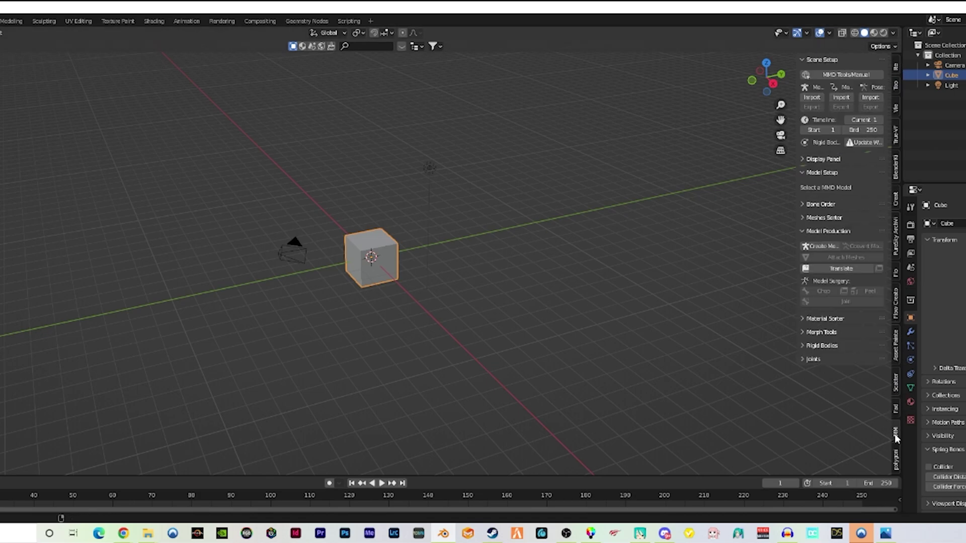
pyautogui.click(813, 97)
pyautogui.click(792, 403)
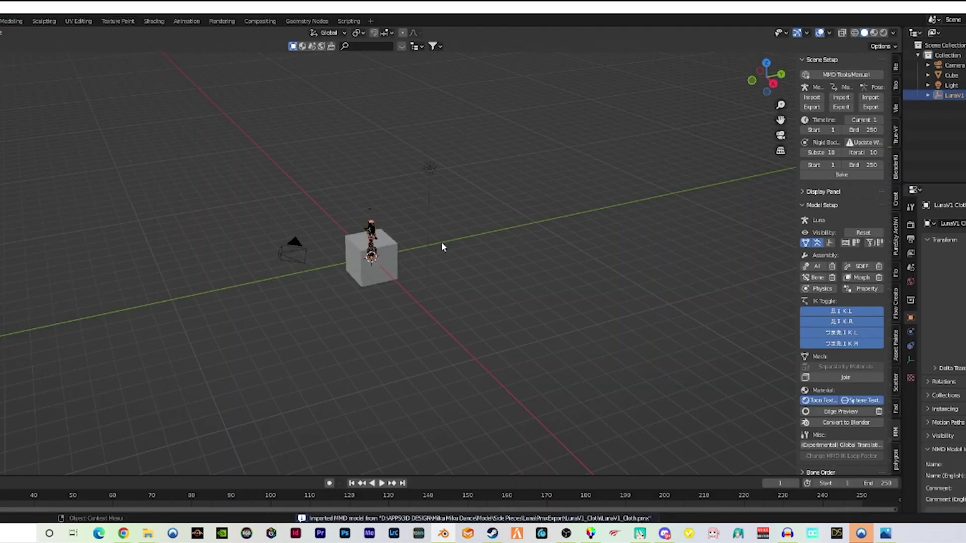
# Step: Delete the default cube and view the model from the front
pyautogui.click(349, 236)
pyautogui.press('Delete')
pyautogui.scroll(4, 379, 246)
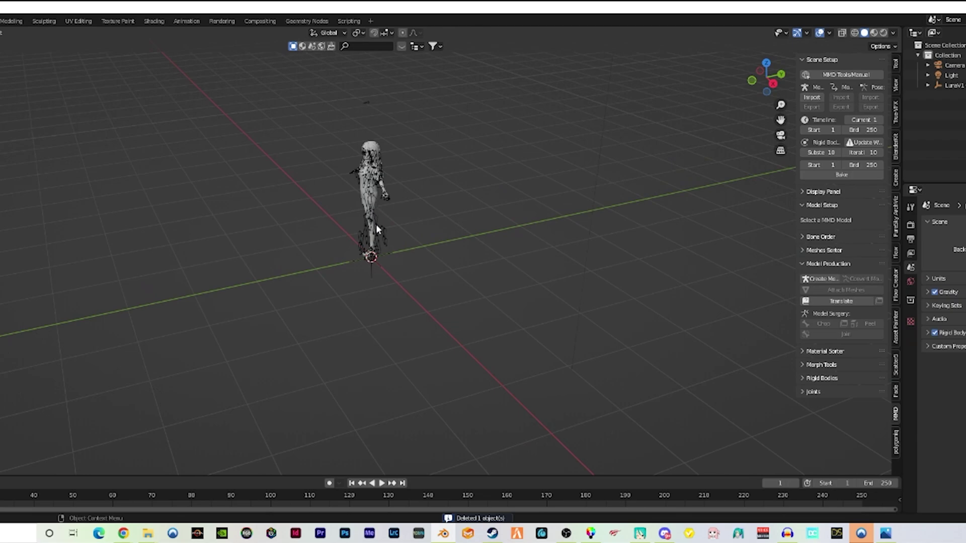
pyautogui.scroll(3, 450, 158)
pyautogui.moveTo(449, 158)
pyautogui.mouseDown(button='middle')
pyautogui.moveTo(442, 123)
pyautogui.moveTo(420, 137)
pyautogui.moveTo(400, 273)
pyautogui.mouseUp(button='middle')
pyautogui.scroll(2, 363, 373)
pyautogui.scroll(-1, 363, 373)
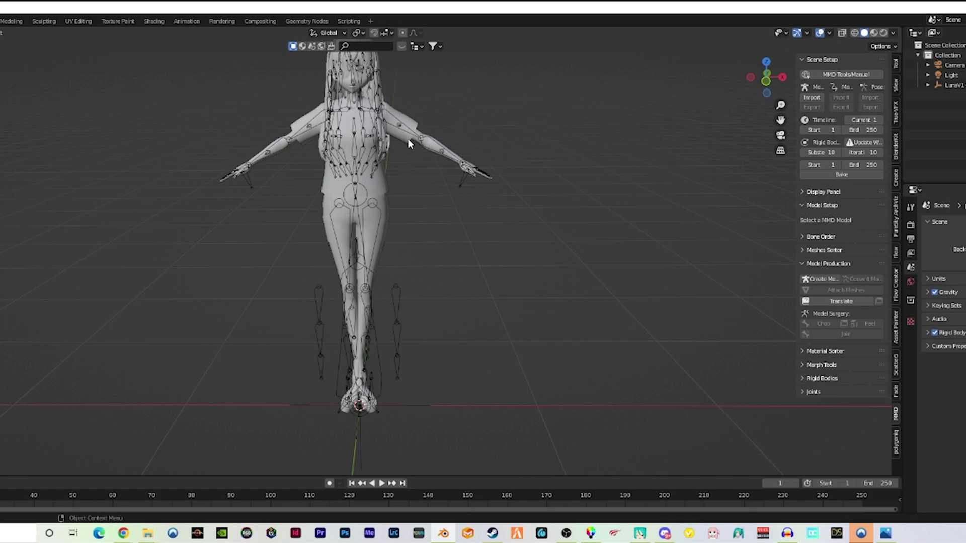
# Step: Hide the LunaV1 model's armature and widen the MMD sidebar
pyautogui.click(953, 86)
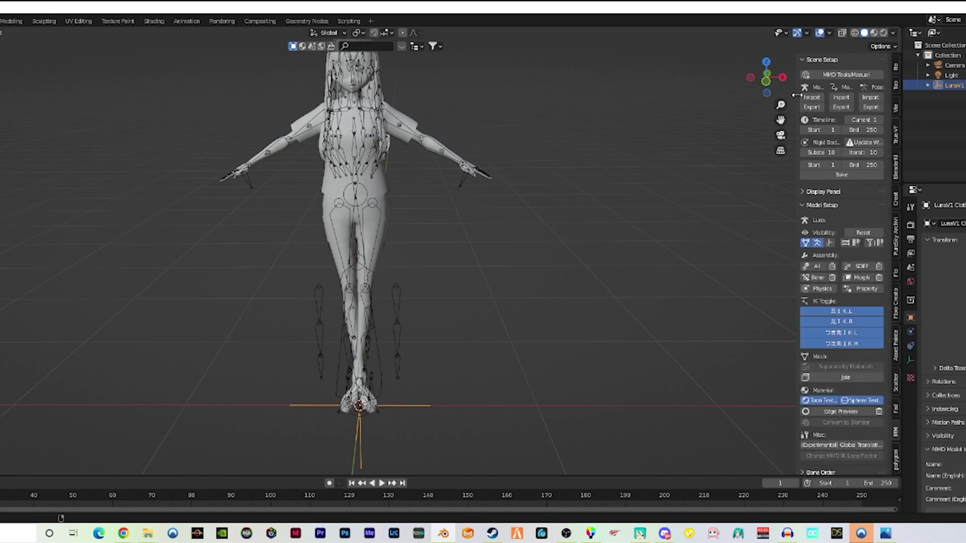
pyautogui.click(817, 244)
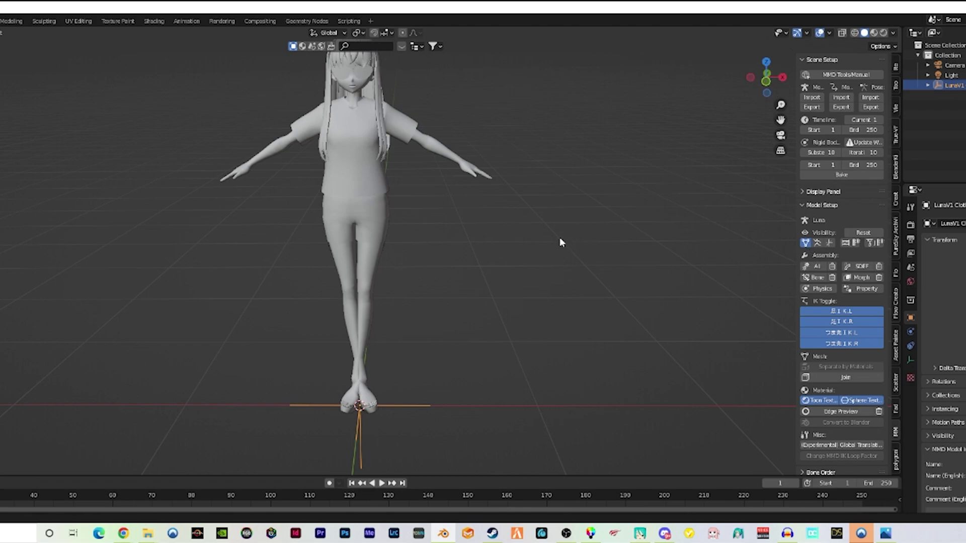
pyautogui.moveTo(561, 243); pyautogui.dragTo(565, 271, button='middle')
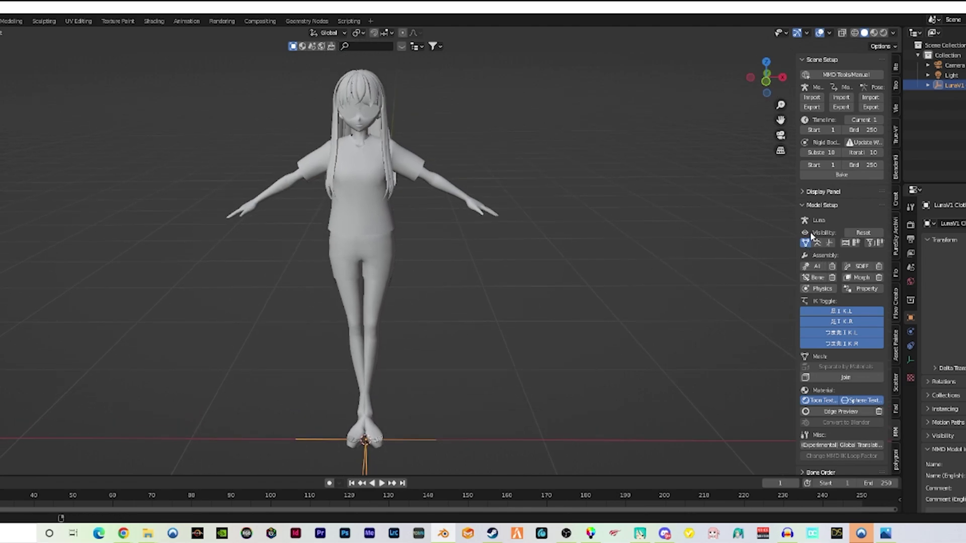
pyautogui.moveTo(451, 316); pyautogui.dragTo(452, 296, button='middle')
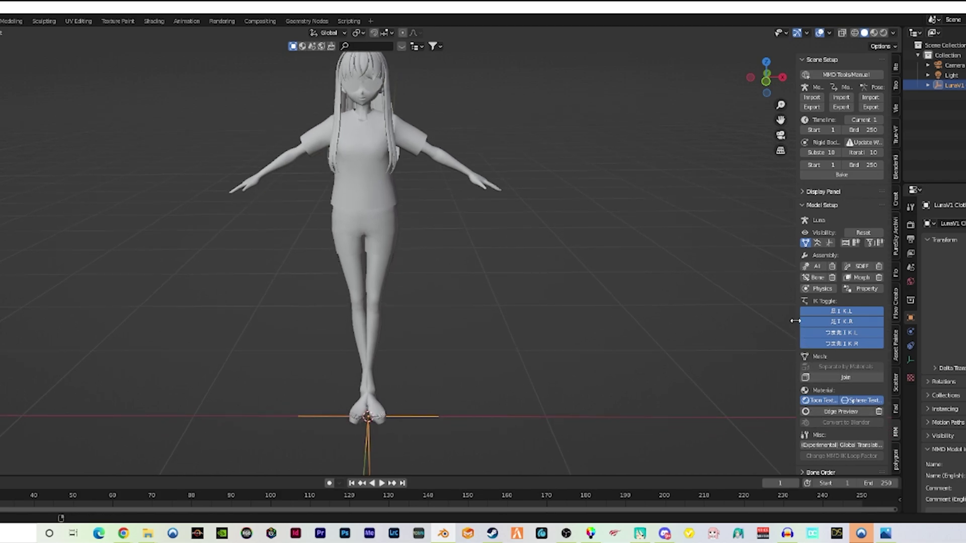
pyautogui.moveTo(794, 321); pyautogui.dragTo(692, 318)
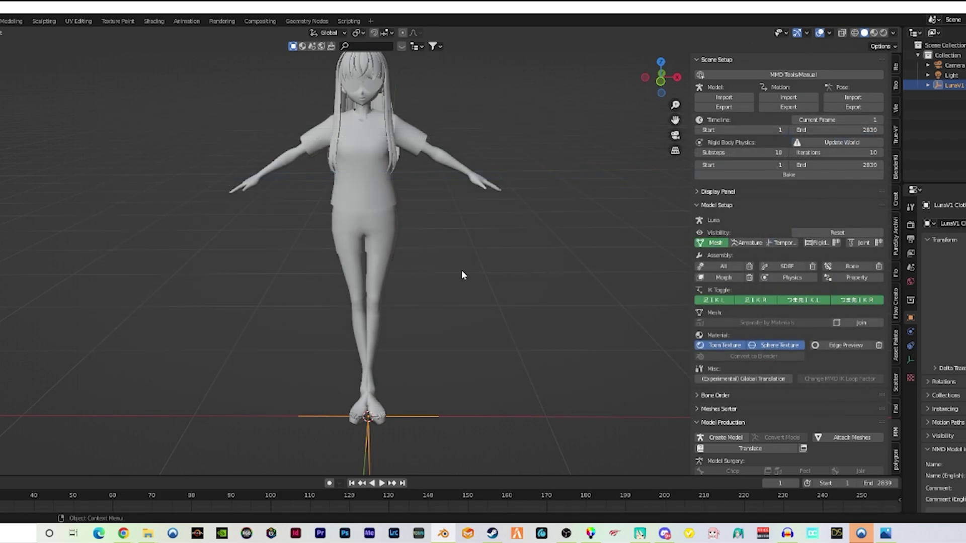
# Step: Watch the dance from an orbited angle, stopping playback around frame 393
pyautogui.press('space')
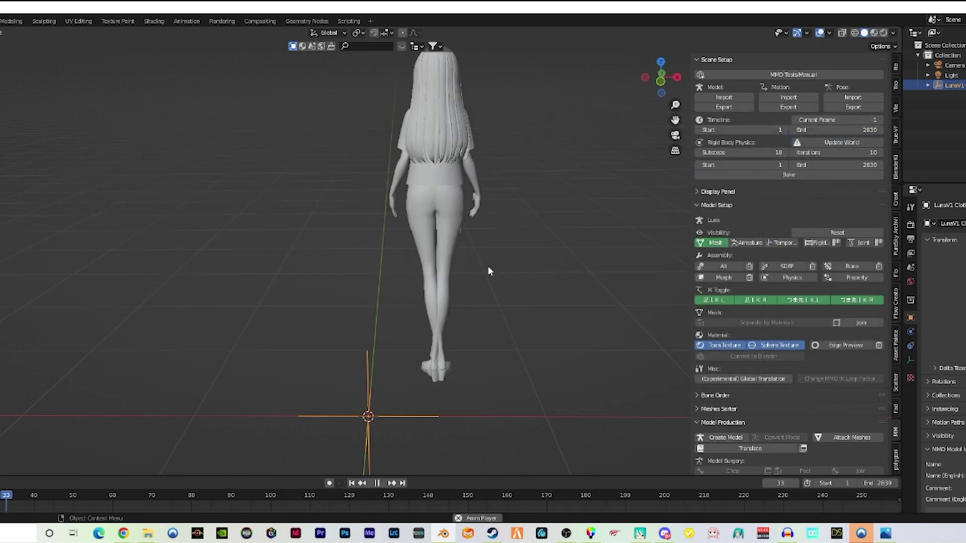
pyautogui.moveTo(488, 265)
pyautogui.mouseDown(button='middle')
pyautogui.moveTo(343, 253)
pyautogui.moveTo(466, 261)
pyautogui.mouseUp(button='middle')
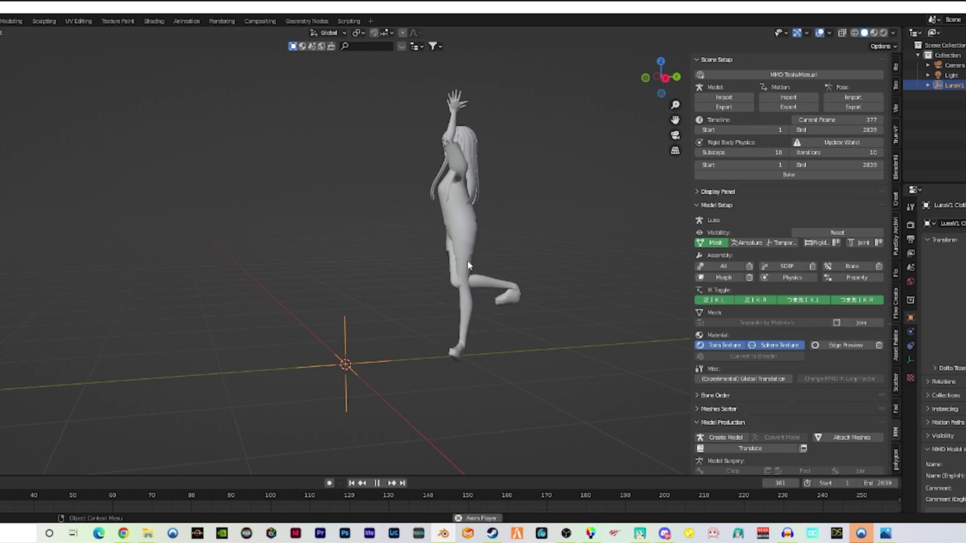
pyautogui.press('space')
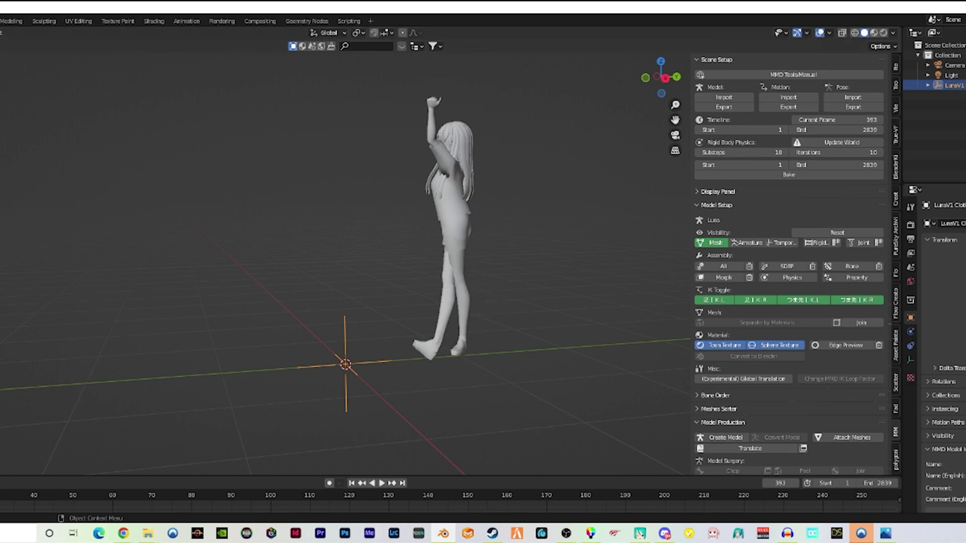
# Step: Start a new General scene without saving and delete its default cube
pyautogui.hotkey('ctrl', 'q')
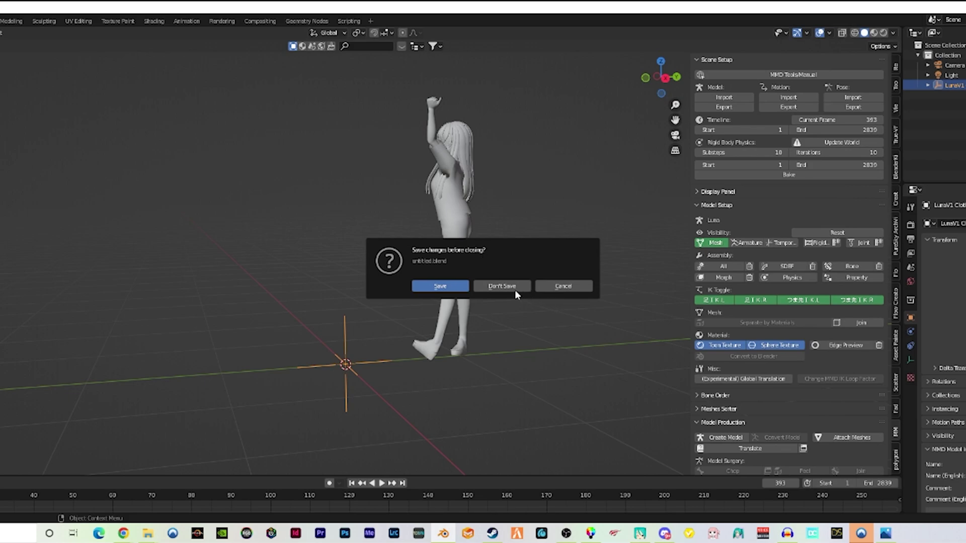
pyautogui.click(516, 291)
pyautogui.press('Delete')
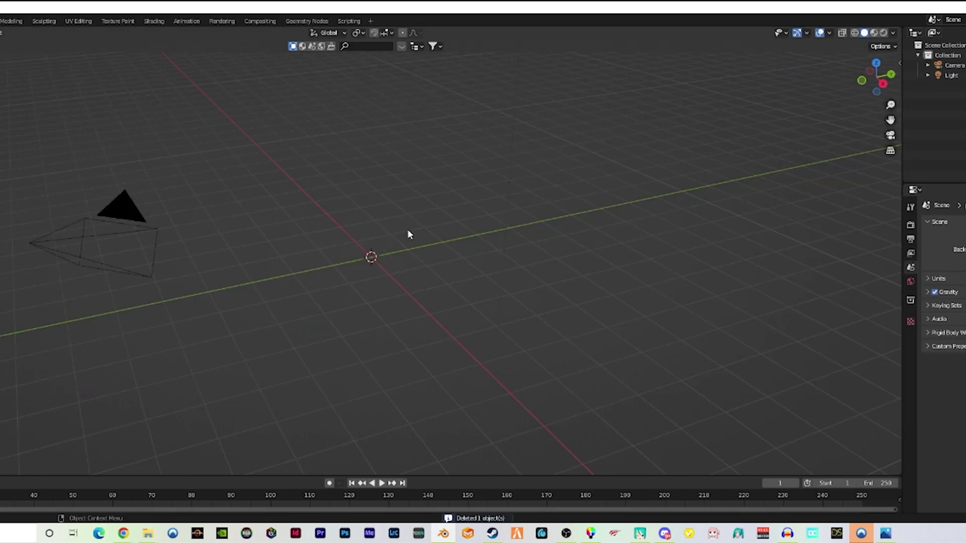
# Step: Open the MMD Model Import browser with LunaV1_Cloth.pmx selected
pyautogui.click(899, 64)
pyautogui.click(897, 411)
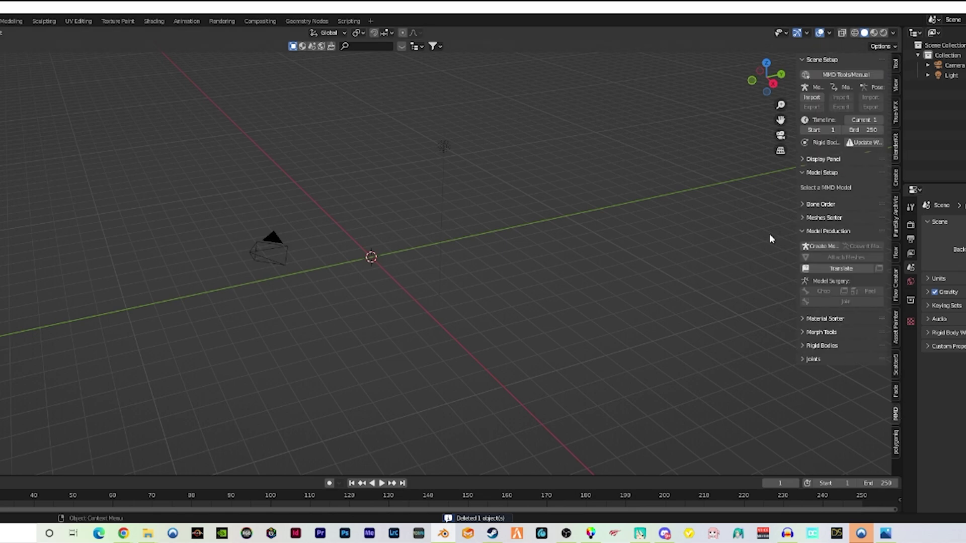
pyautogui.click(812, 97)
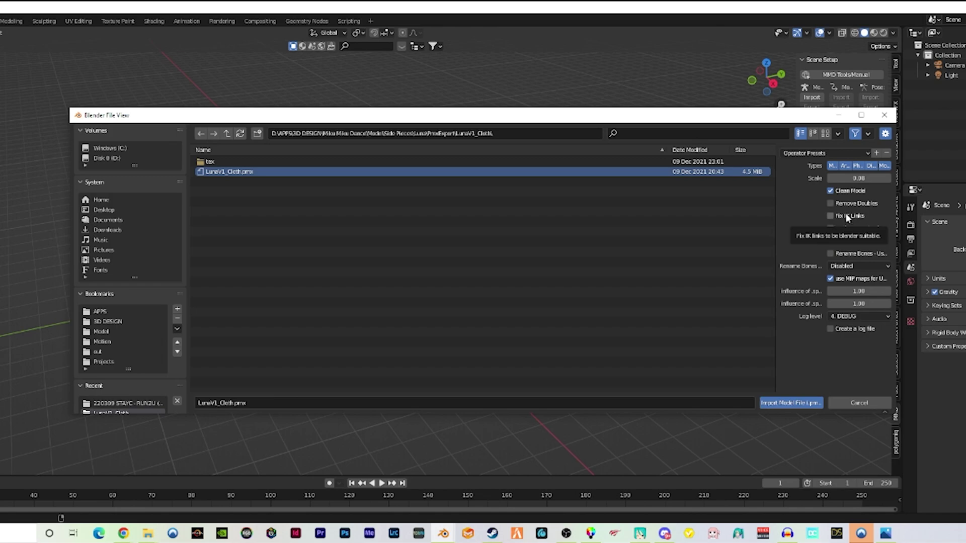
# Step: Enable Fix IK Links and import LunaV1_Cloth.pmx
pyautogui.click(845, 212)
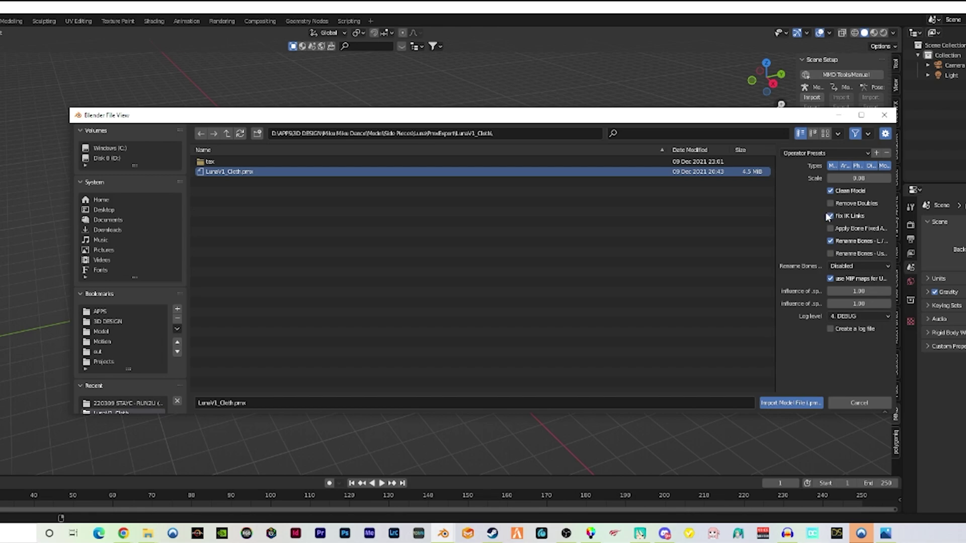
pyautogui.click(806, 405)
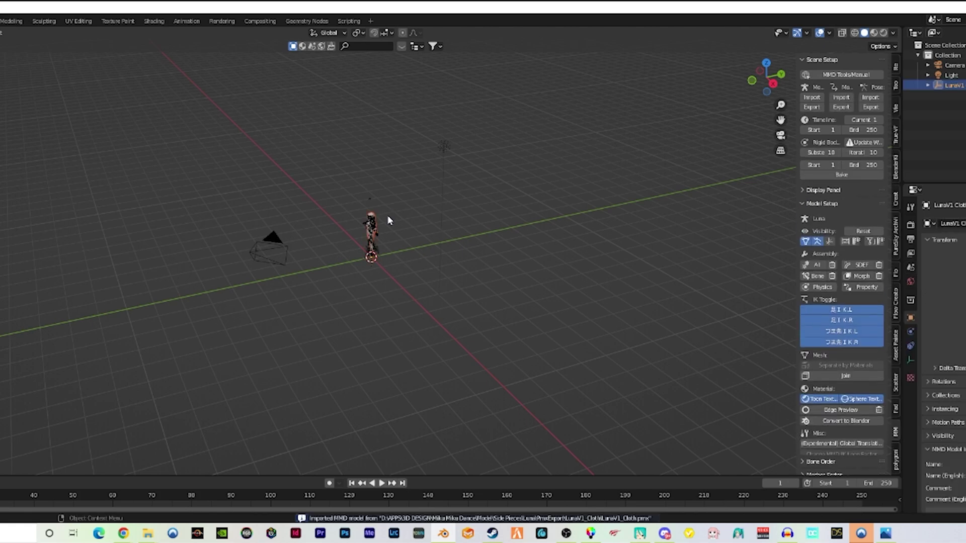
# Step: Frame the whole model from the front and open the MMD Motion Import browser
pyautogui.moveTo(386, 131)
pyautogui.mouseDown(button='middle')
pyautogui.moveTo(434, 162)
pyautogui.moveTo(442, 113)
pyautogui.moveTo(457, 129)
pyautogui.moveTo(453, 158)
pyautogui.moveTo(448, 96)
pyautogui.moveTo(487, 259)
pyautogui.moveTo(481, 237)
pyautogui.moveTo(499, 232)
pyautogui.mouseUp(button='middle')
pyautogui.scroll(-2, 503, 226)
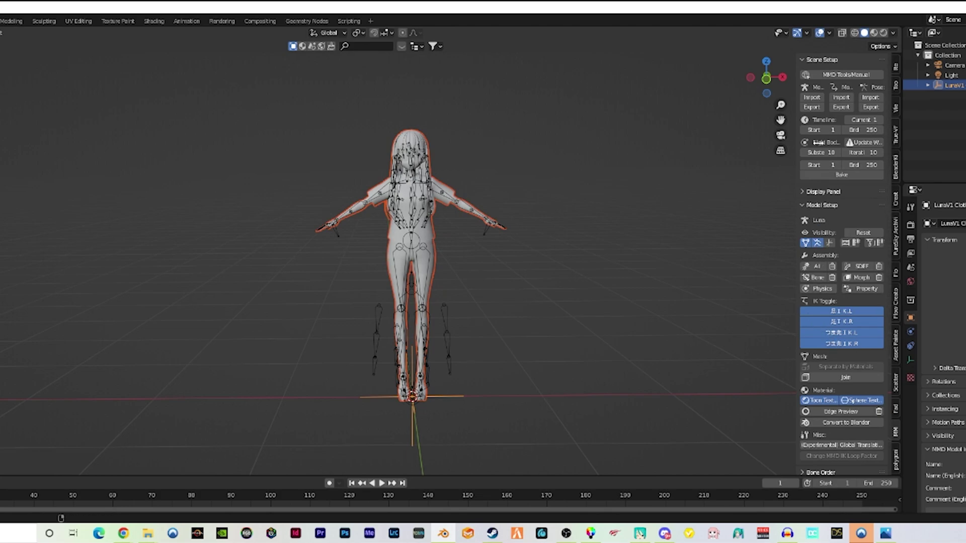
pyautogui.click(842, 98)
# Step: Import Motion.vmd from the STAYC RUN2U folder, hide the bones, and use Material Preview
pyautogui.hotkey('ctrl', 'v')
pyautogui.press('Return')
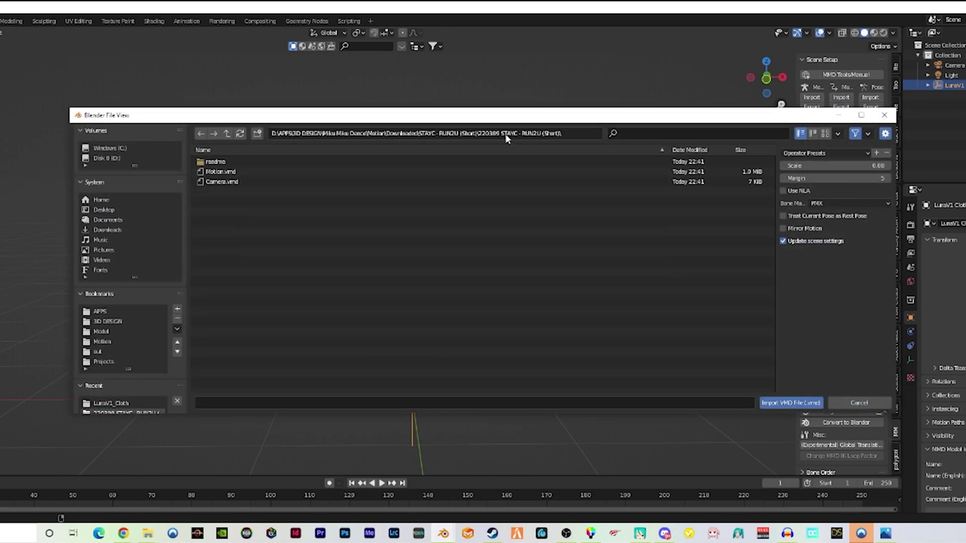
pyautogui.click(244, 171)
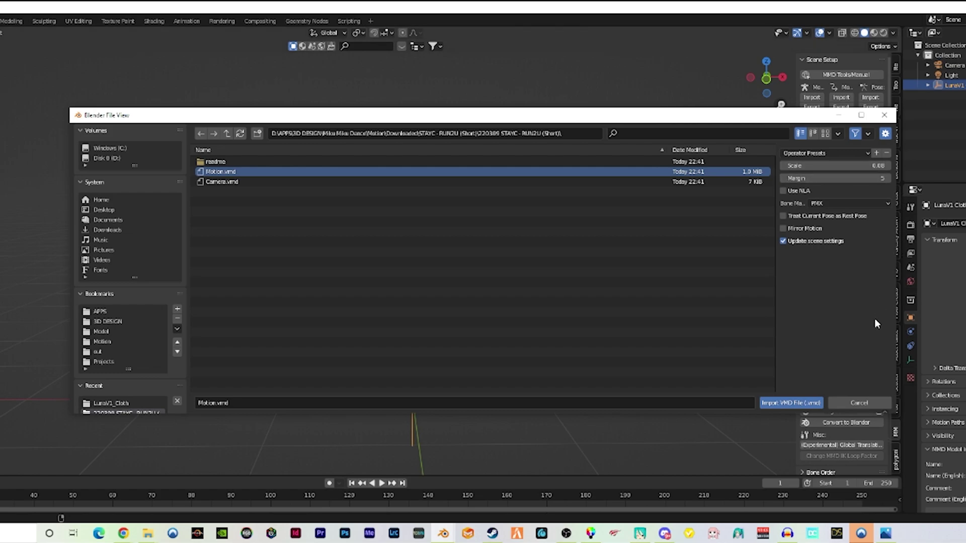
pyautogui.click(781, 403)
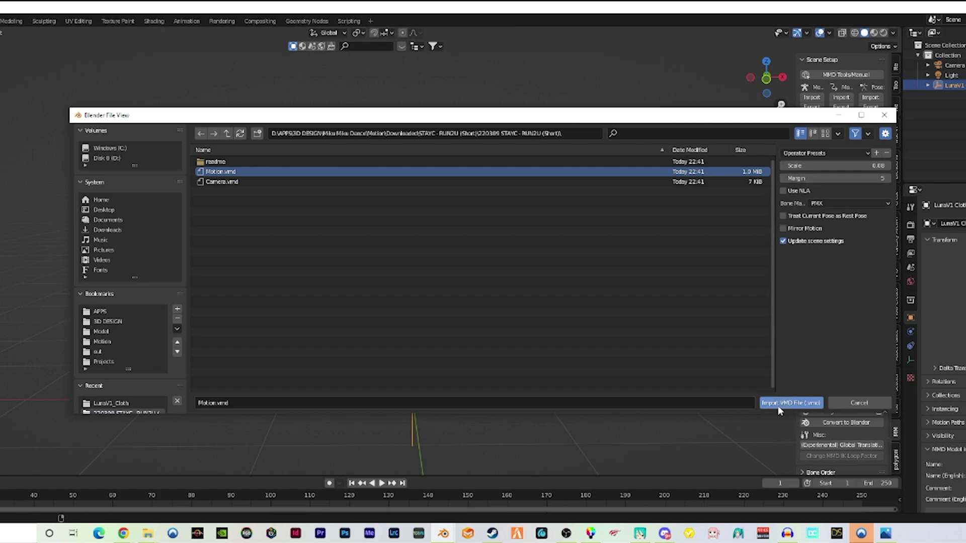
pyautogui.click(781, 403)
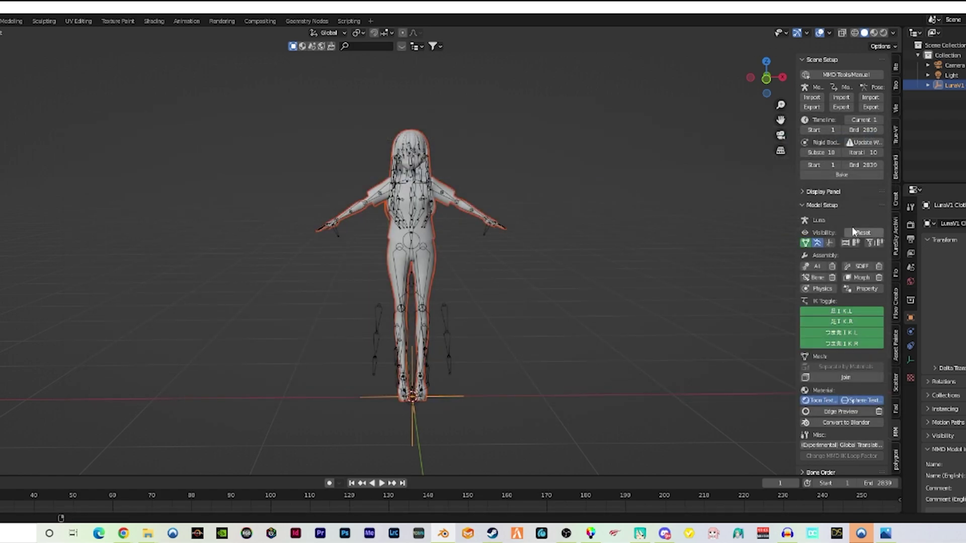
pyautogui.click(818, 242)
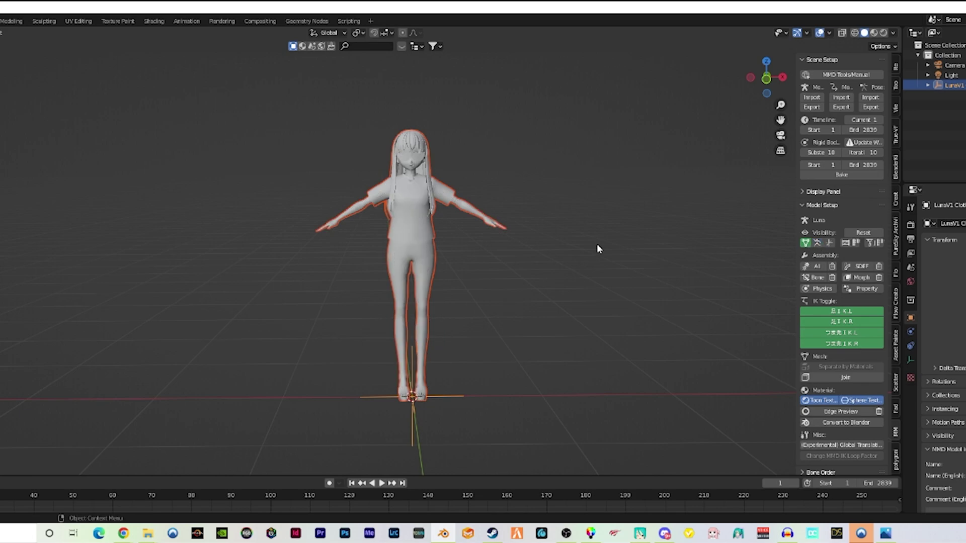
pyautogui.click(873, 33)
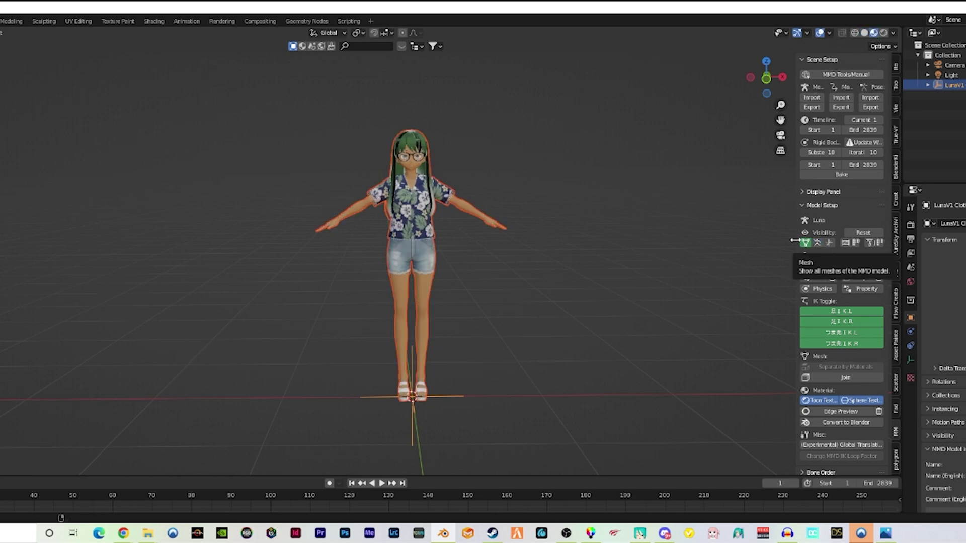
# Step: Play the dance and orbit around the textured LunaV1 model to check her legs
pyautogui.press('space')
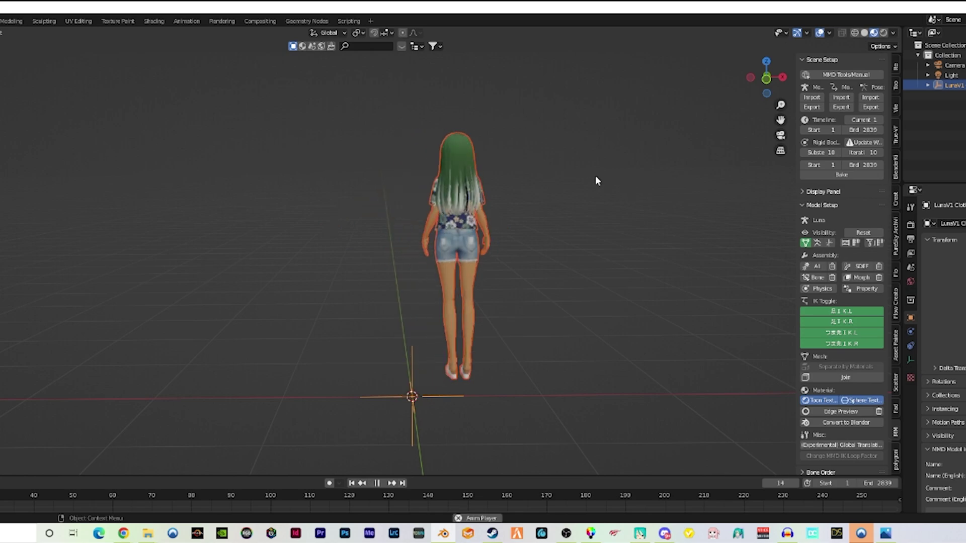
pyautogui.moveTo(569, 200); pyautogui.dragTo(348, 202, button='middle')
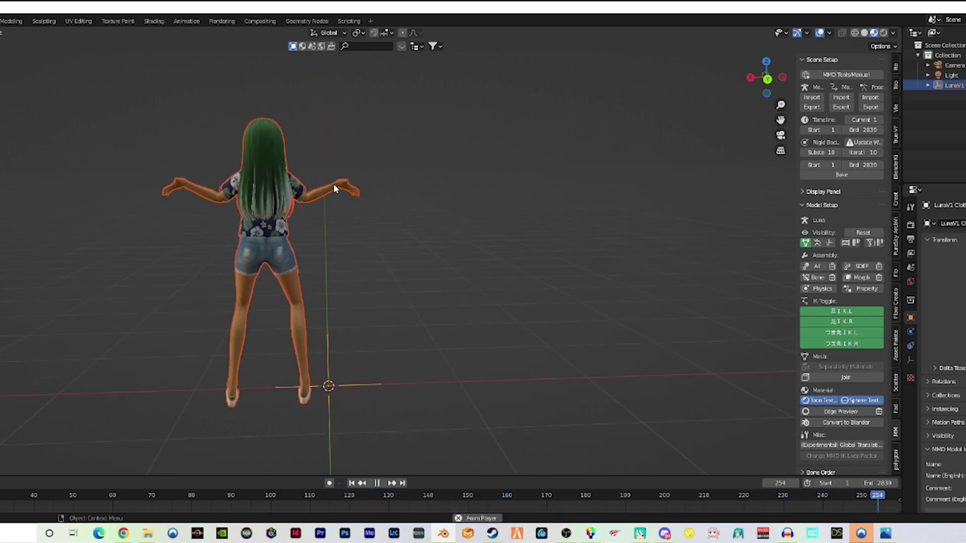
pyautogui.moveTo(351, 193); pyautogui.dragTo(548, 196, button='middle')
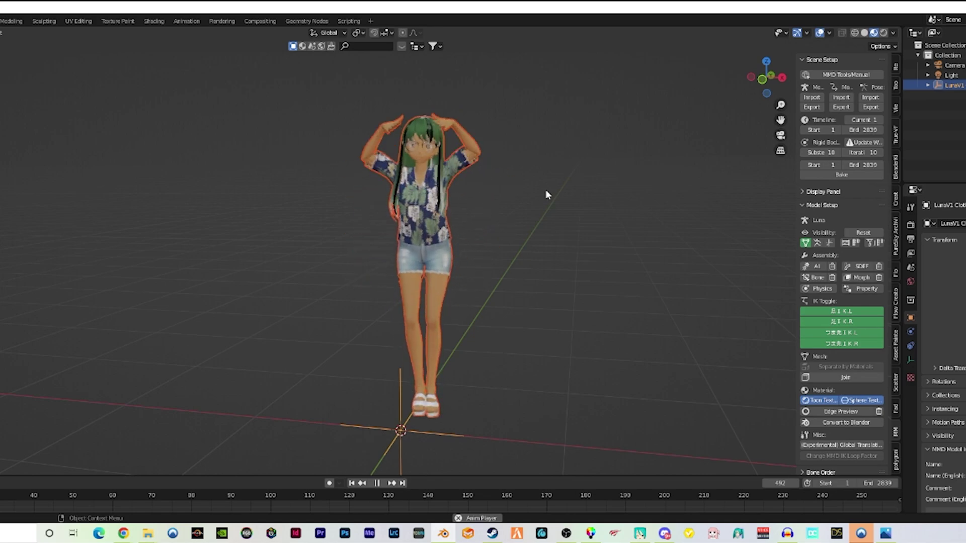
pyautogui.moveTo(546, 194); pyautogui.dragTo(574, 186, button='middle')
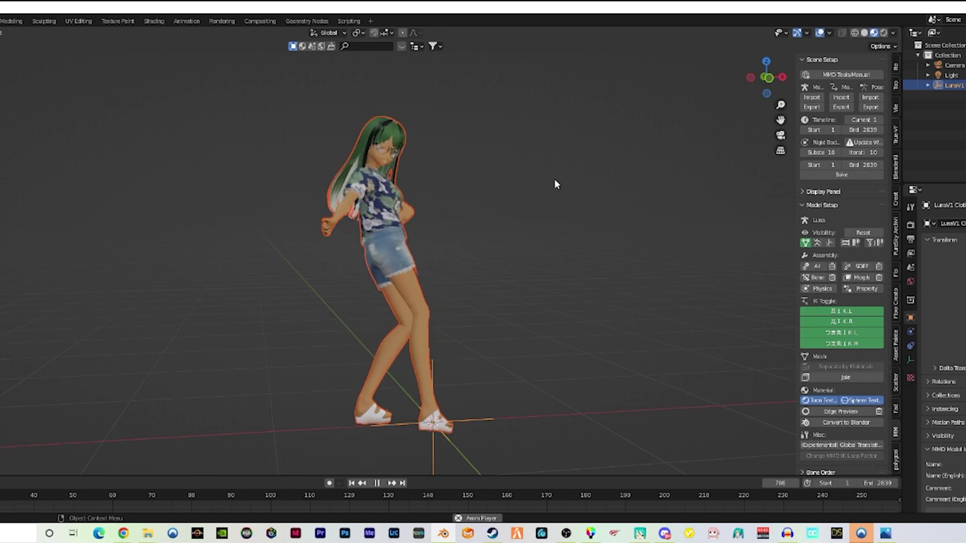
pyautogui.moveTo(559, 185)
pyautogui.mouseDown(button='middle')
pyautogui.moveTo(496, 186)
pyautogui.moveTo(548, 188)
pyautogui.mouseUp(button='middle')
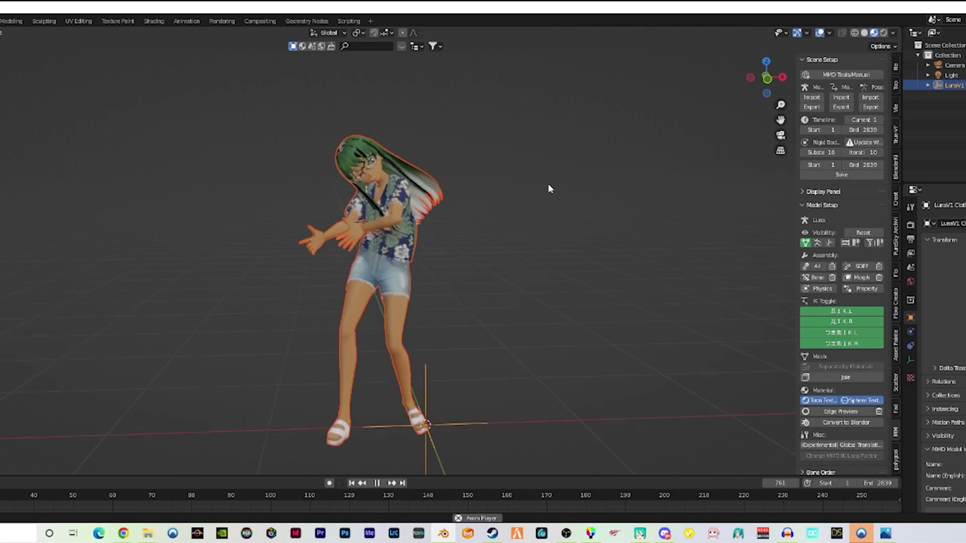